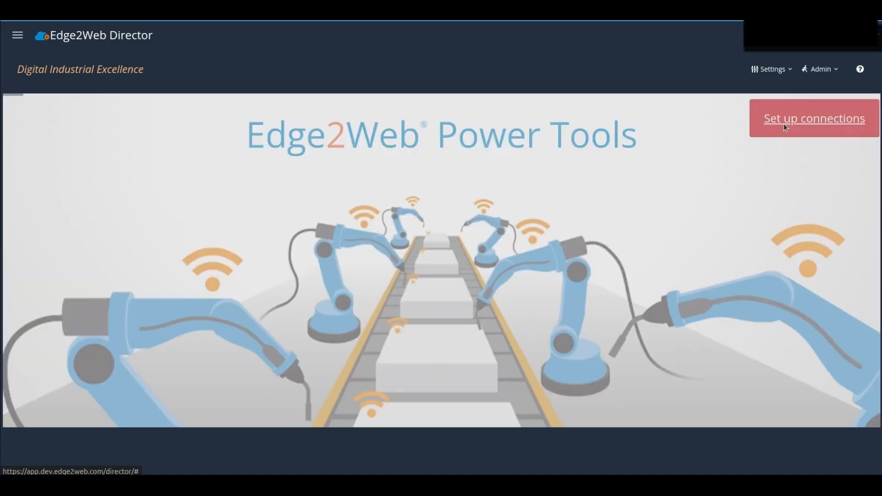
- Start the connection setup, answer that the CloudFormation template is not installed, and save e2w-sitewise-roles.yml to the Downloads folder
click(785, 124)
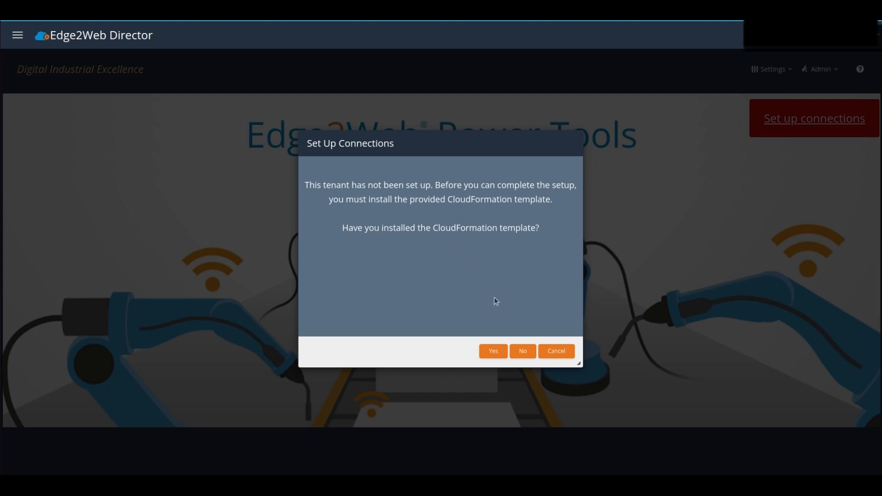
click(524, 356)
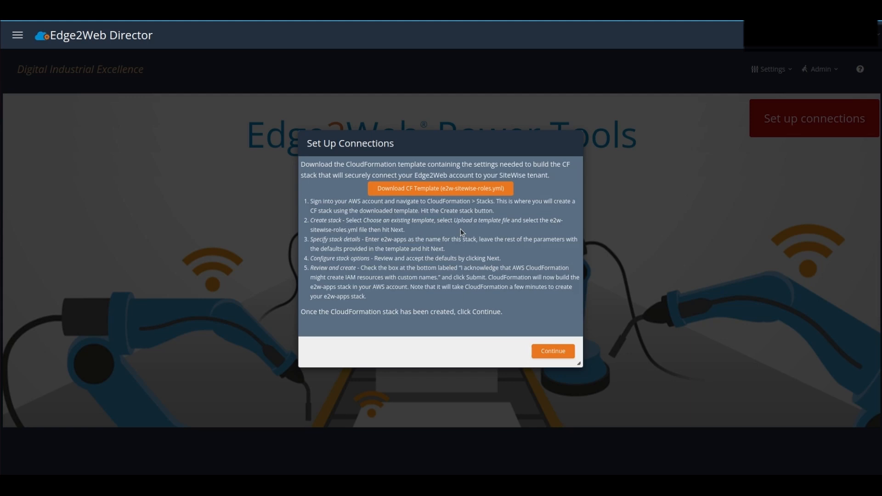
click(457, 192)
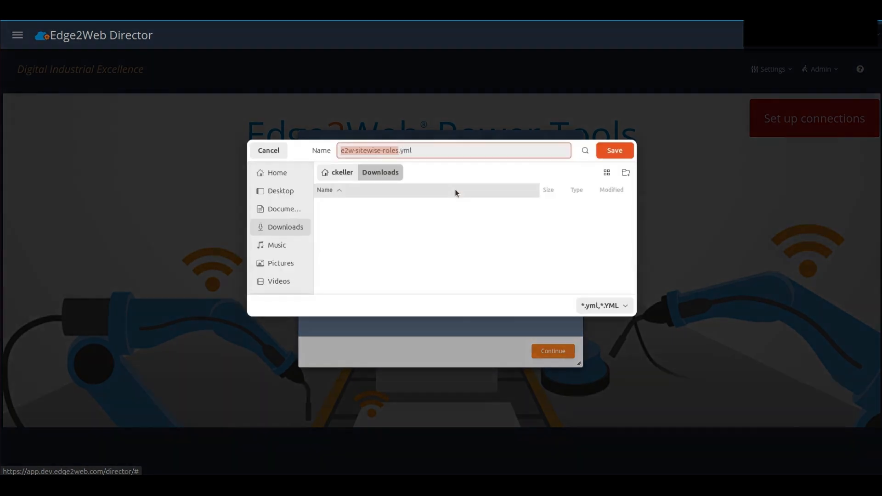
click(615, 151)
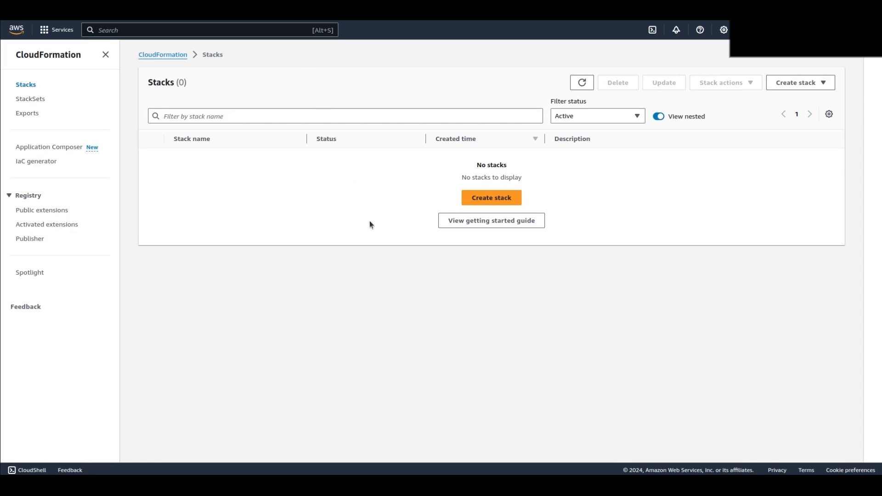
- In the AWS CloudFormation console, start a new stack from an existing template by uploading the file e2w-sitewise-roles.yml
click(489, 204)
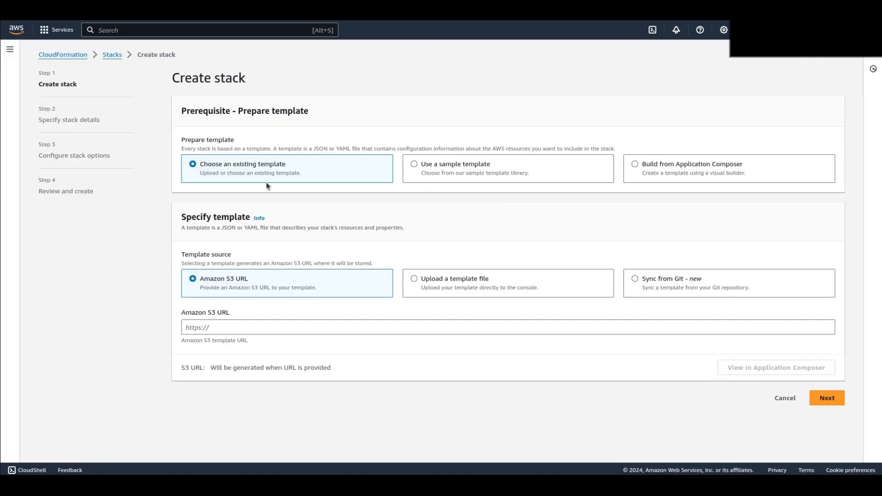
click(414, 279)
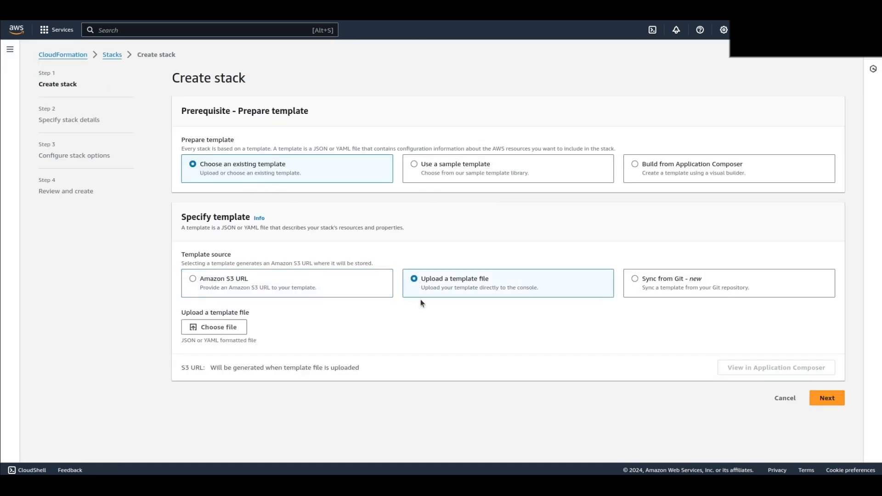
click(231, 328)
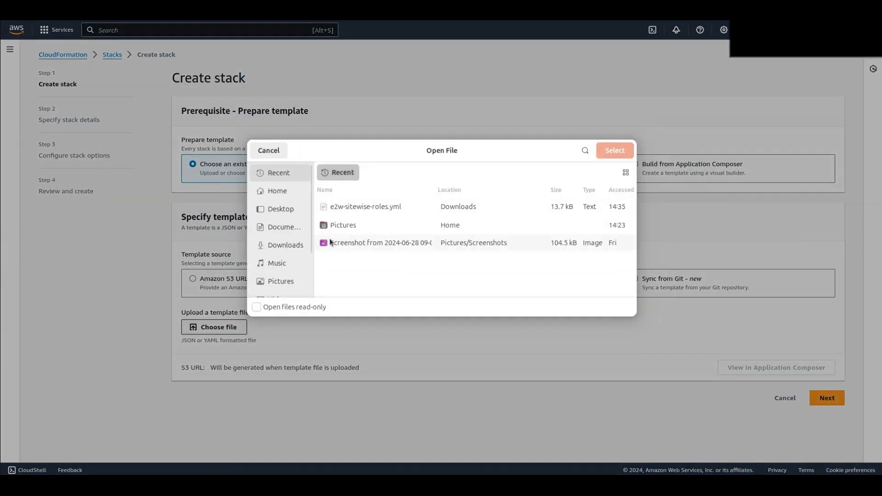
double_click(333, 207)
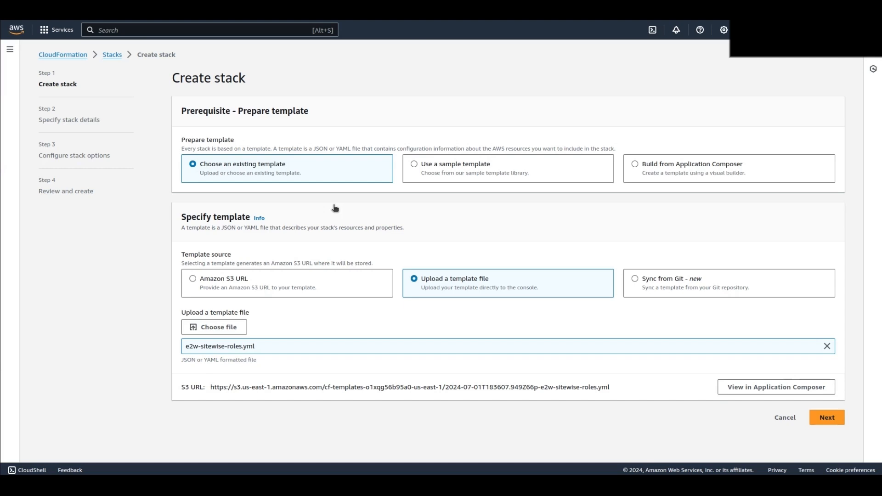
click(827, 422)
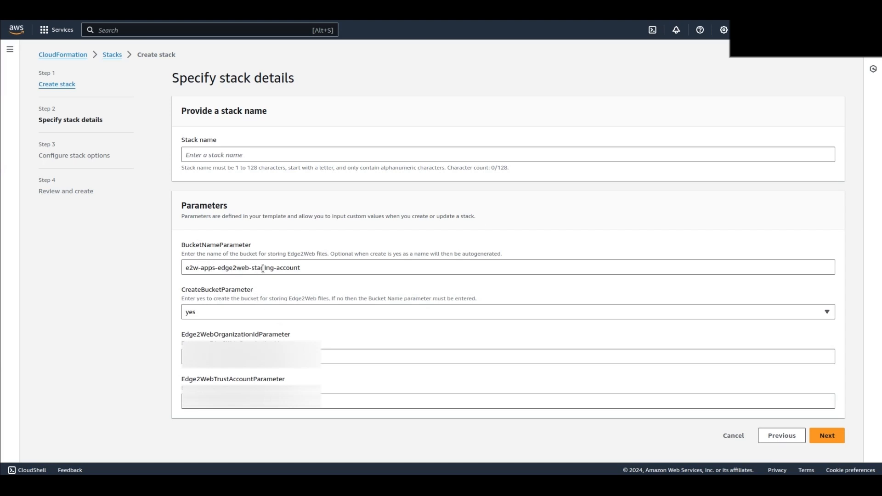
- Name the stack e2w-apps and accept the default parameters and stack options
click(237, 154)
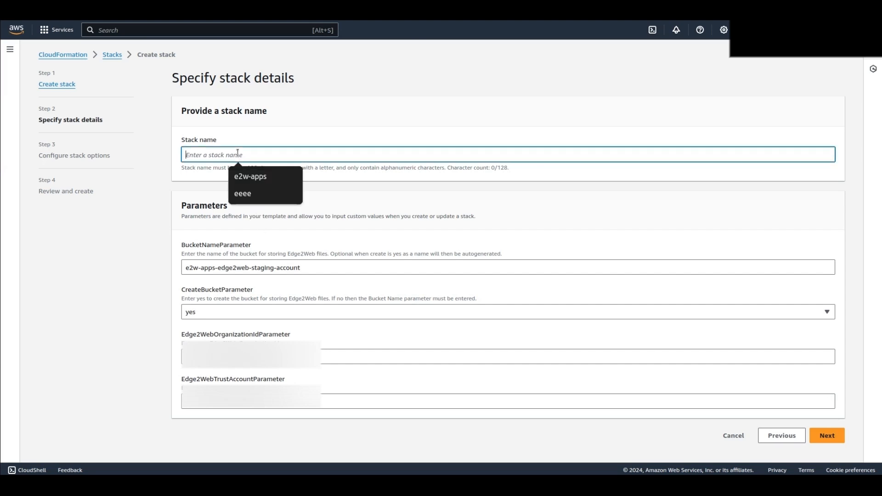
text(e2w-apps)
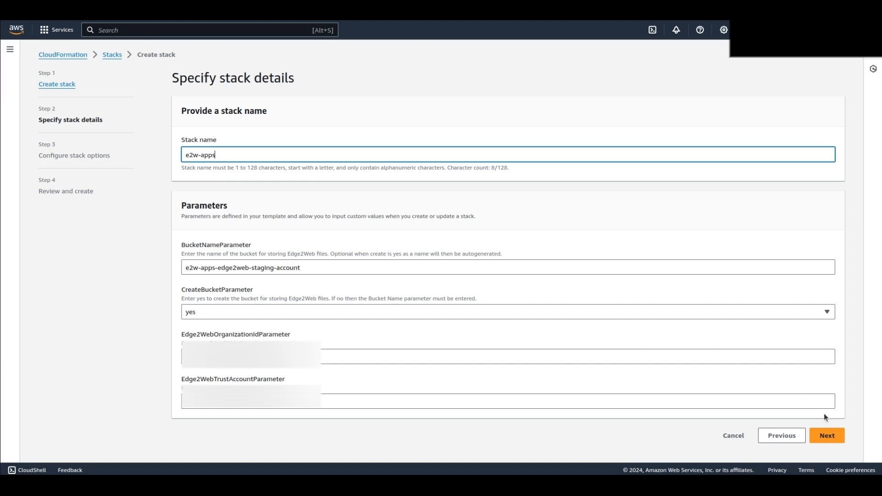
click(817, 440)
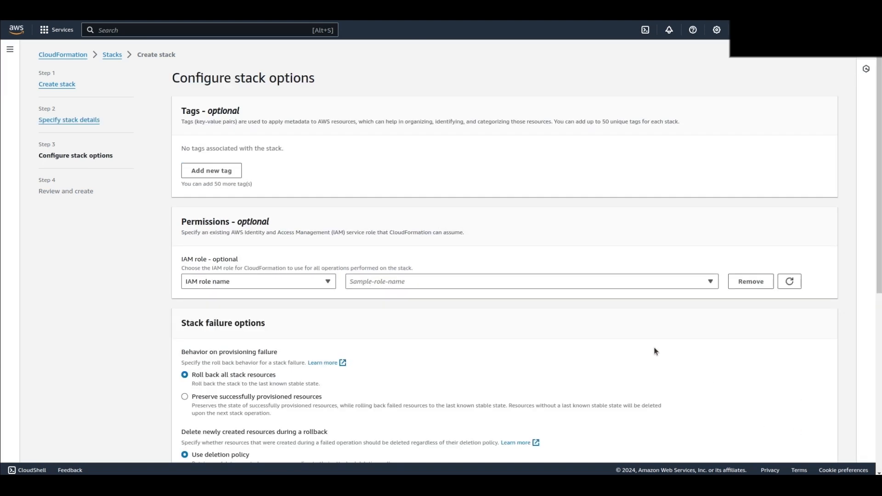
scroll(657, 352, down, 3)
scroll(592, 301, down, 5)
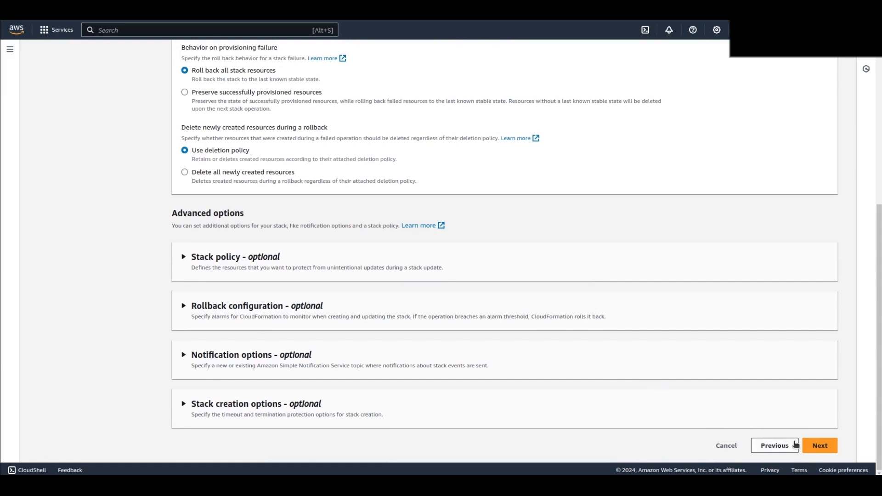
click(815, 448)
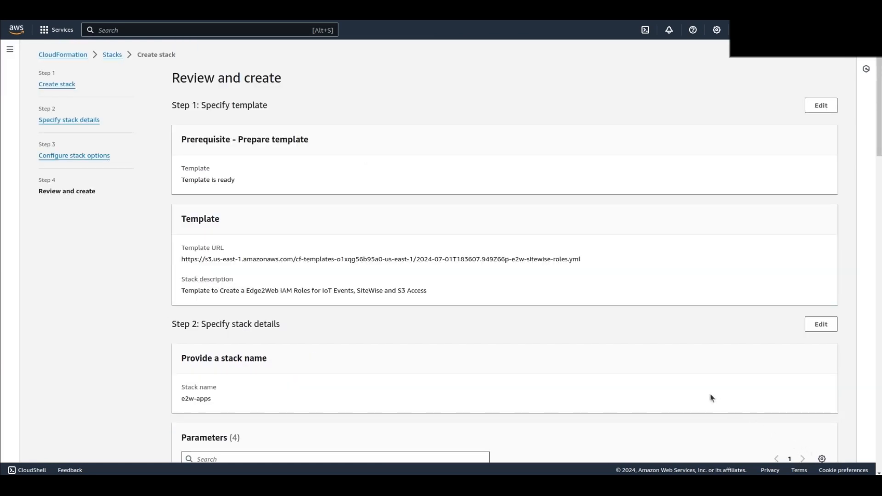
- Acknowledge that CloudFormation might create IAM resources with custom names and submit the e2w-apps stack for creation
scroll(700, 381, down, 4)
scroll(699, 385, down, 10)
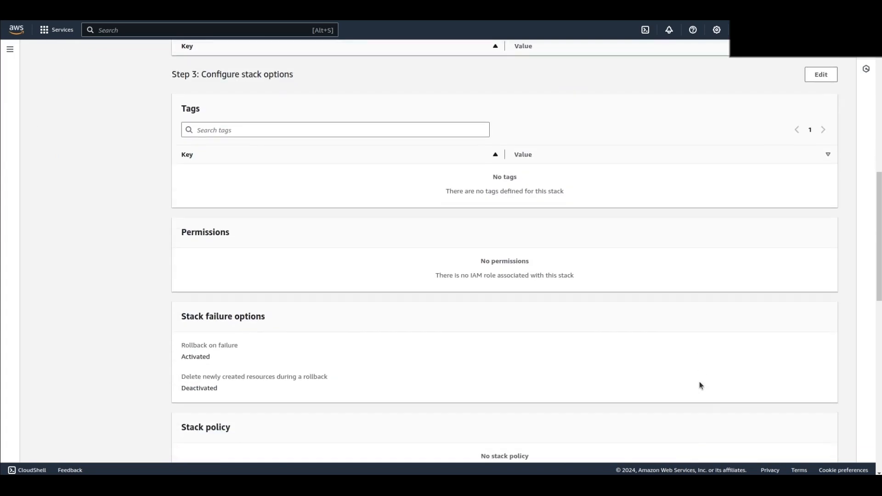
scroll(700, 386, down, 5)
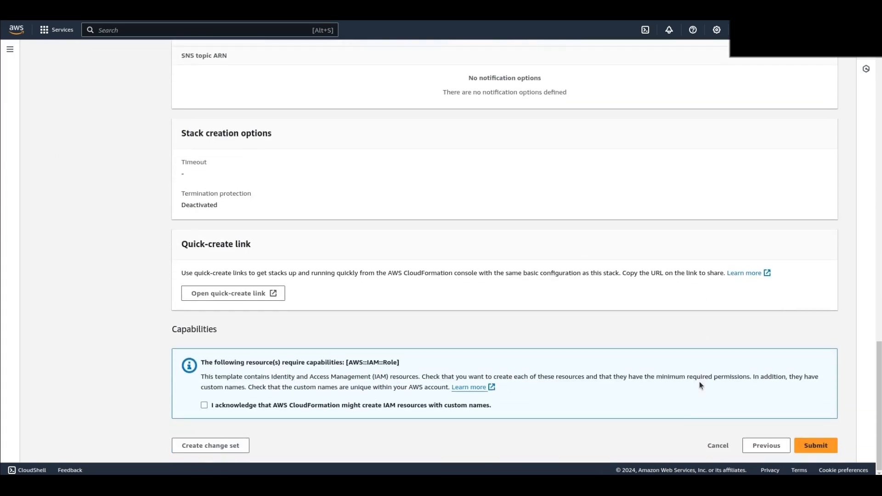
click(204, 405)
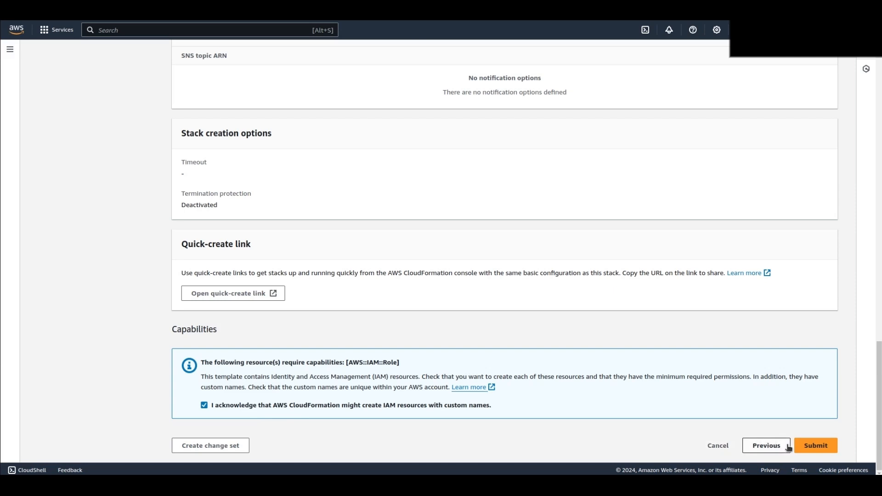
click(809, 447)
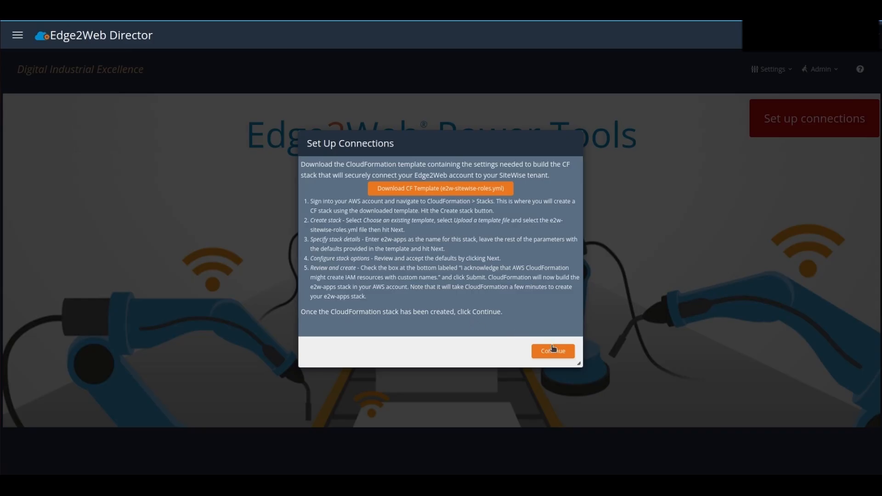
- Back in Edge2Web Director, continue the connection setup, enter the AWS account ID and set the SiteWise region to us-east-1
click(552, 351)
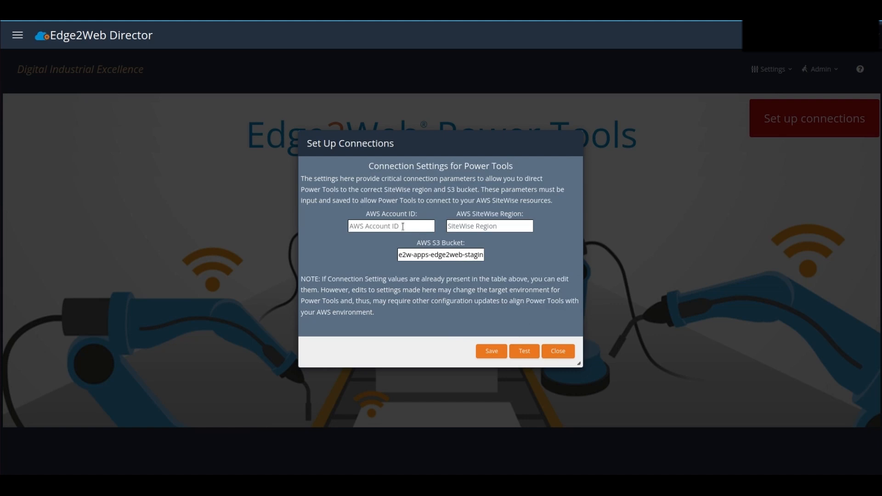
click(388, 225)
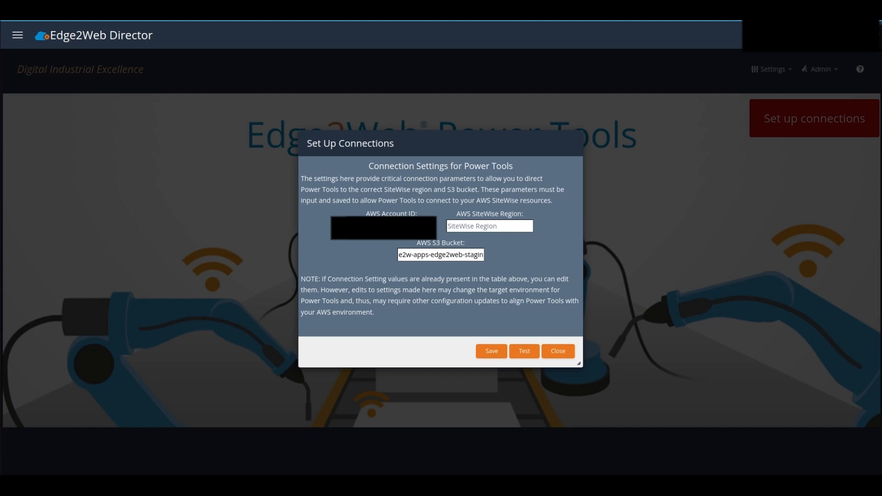
key(Tab)
text(us-)
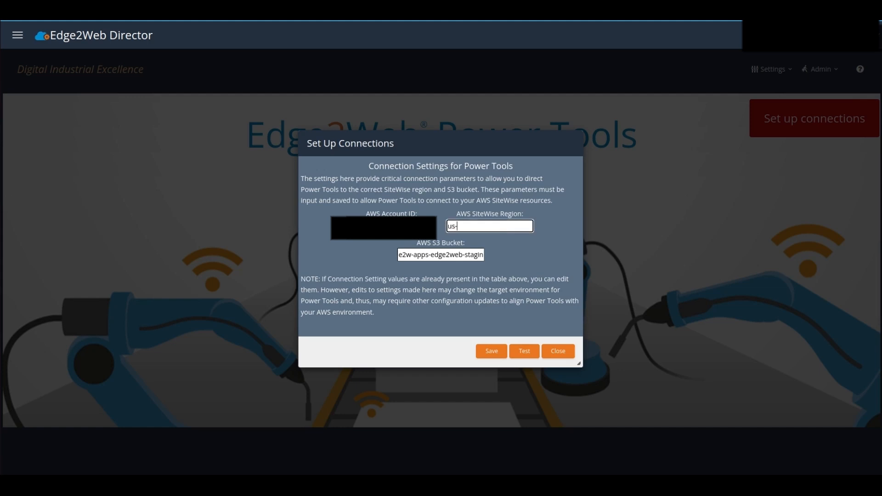
text(east-1)
- Test the Power Tools connections, then save and confirm the connection settings and finish the setup
click(522, 353)
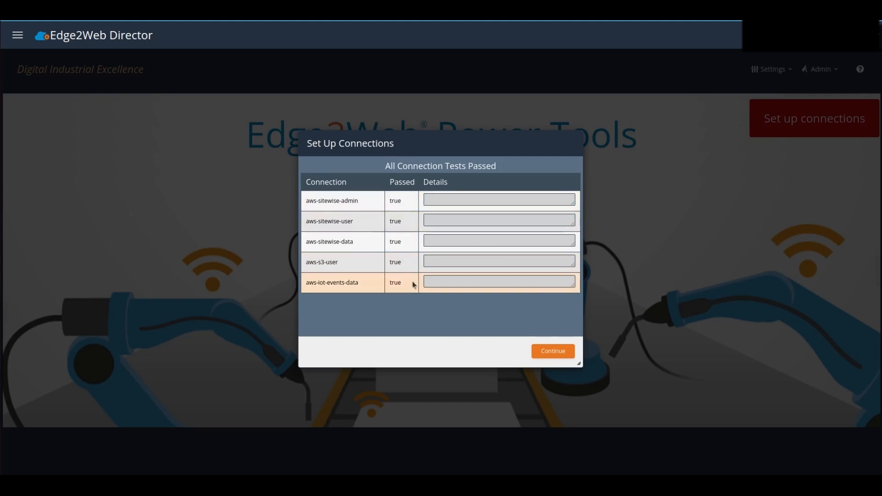
click(556, 353)
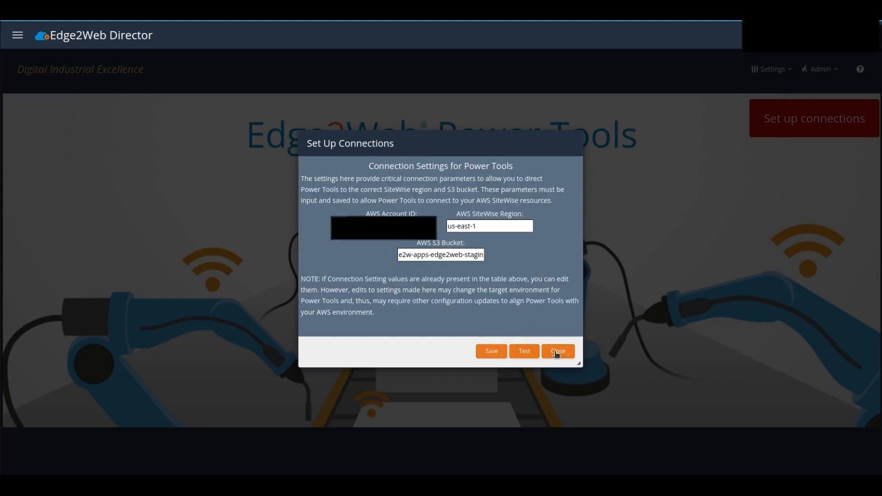
click(500, 351)
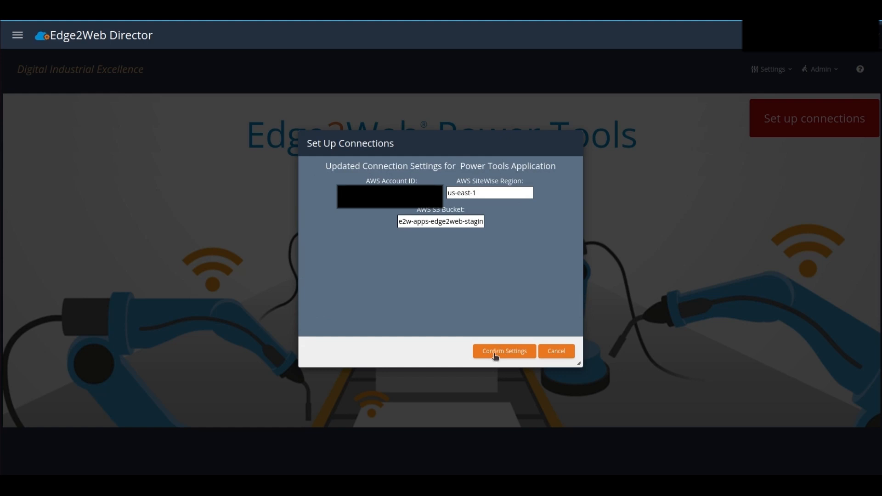
click(495, 354)
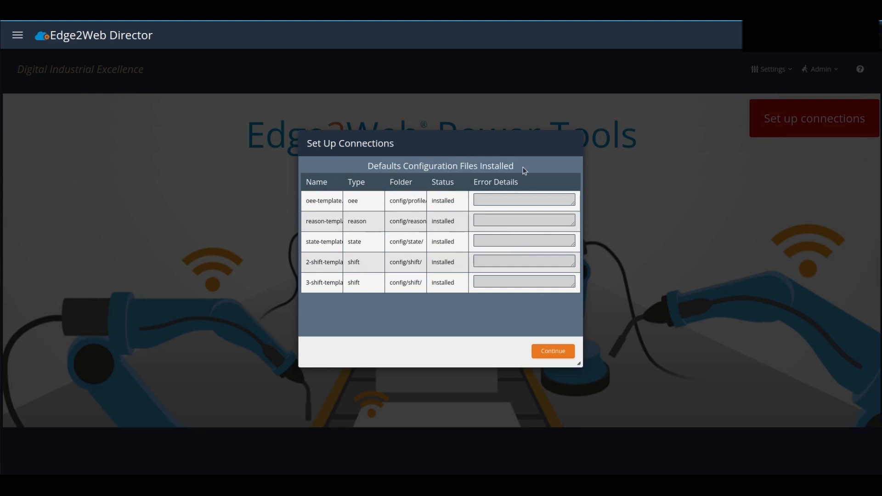
click(562, 355)
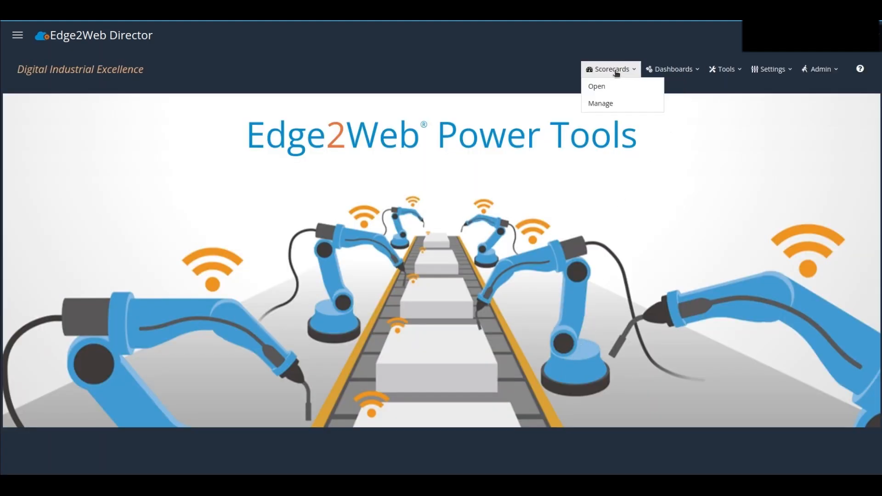
mouse_move(814, 75)
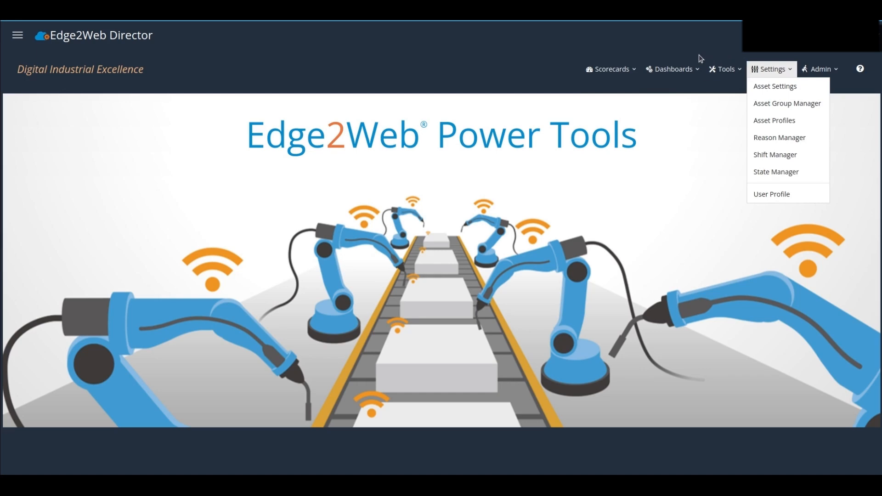